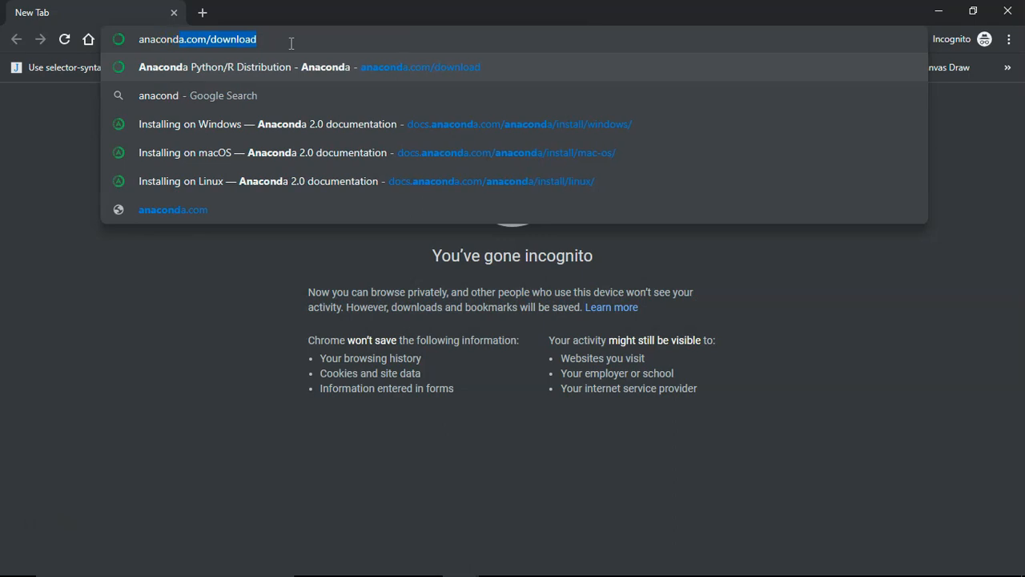
Open anaconda.com/download and choose the 64-Bit Graphical Installer for the Python 3.7 version
key("Return")
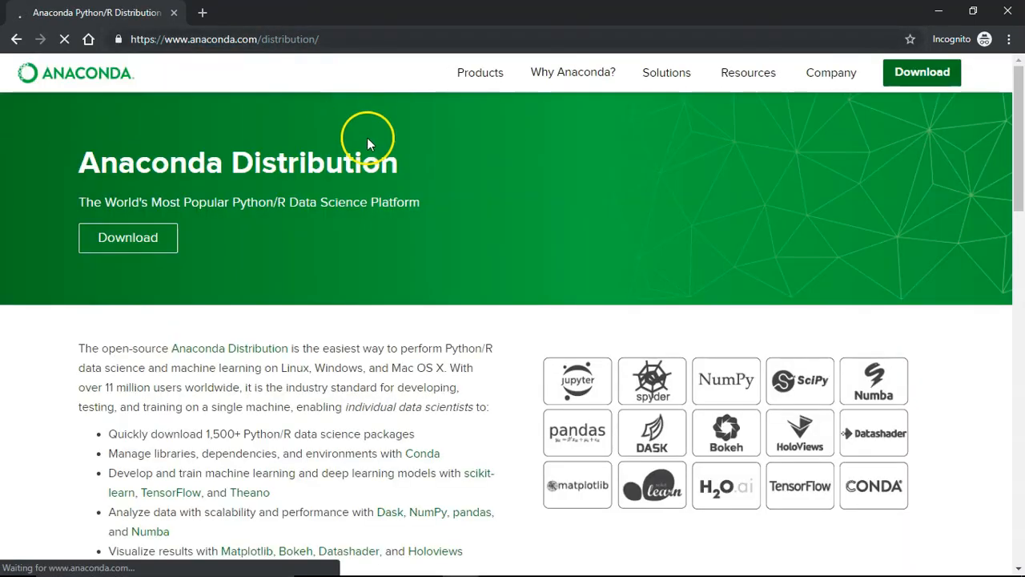
left_click(152, 243)
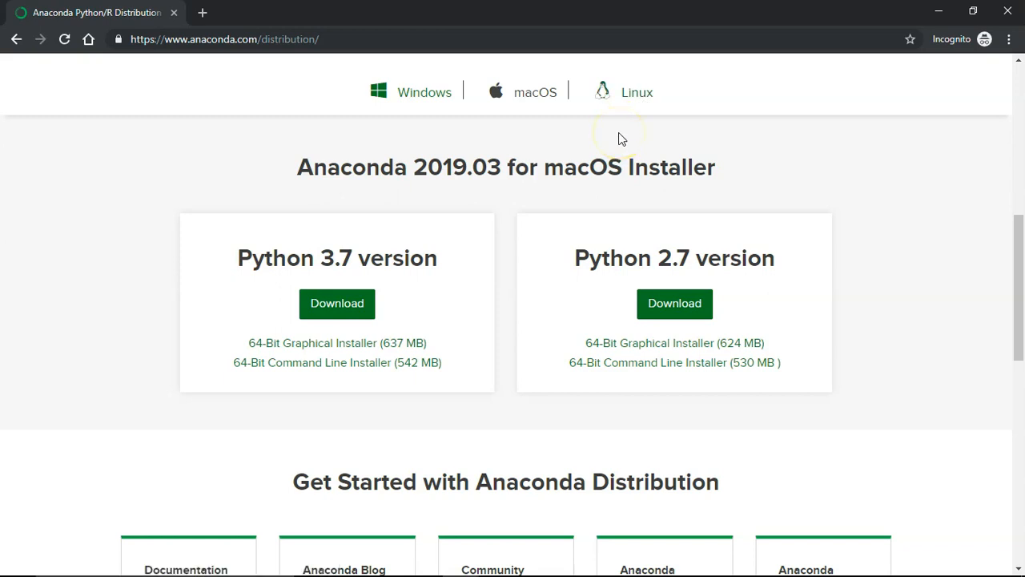
left_click(439, 106)
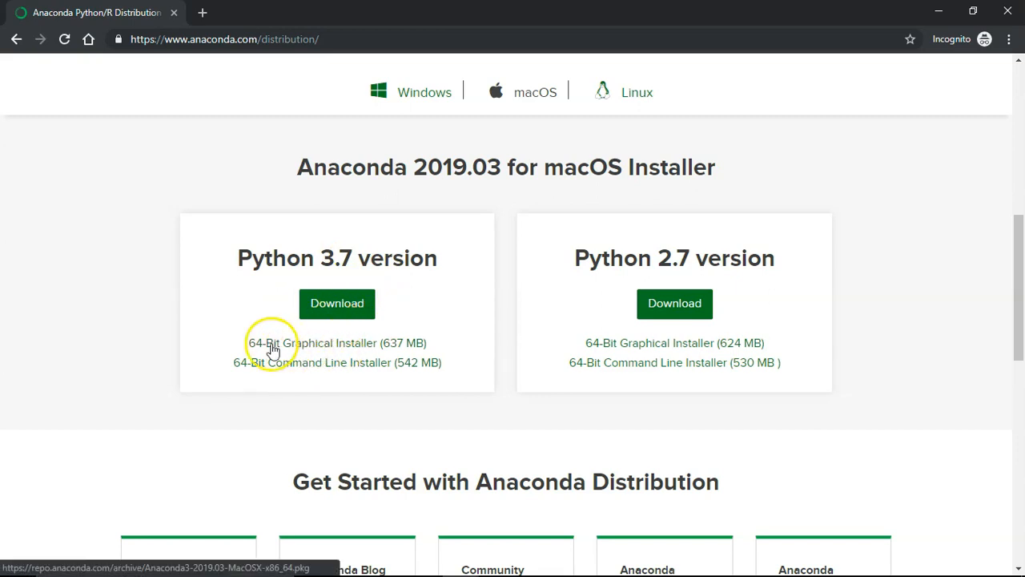
left_click(317, 346)
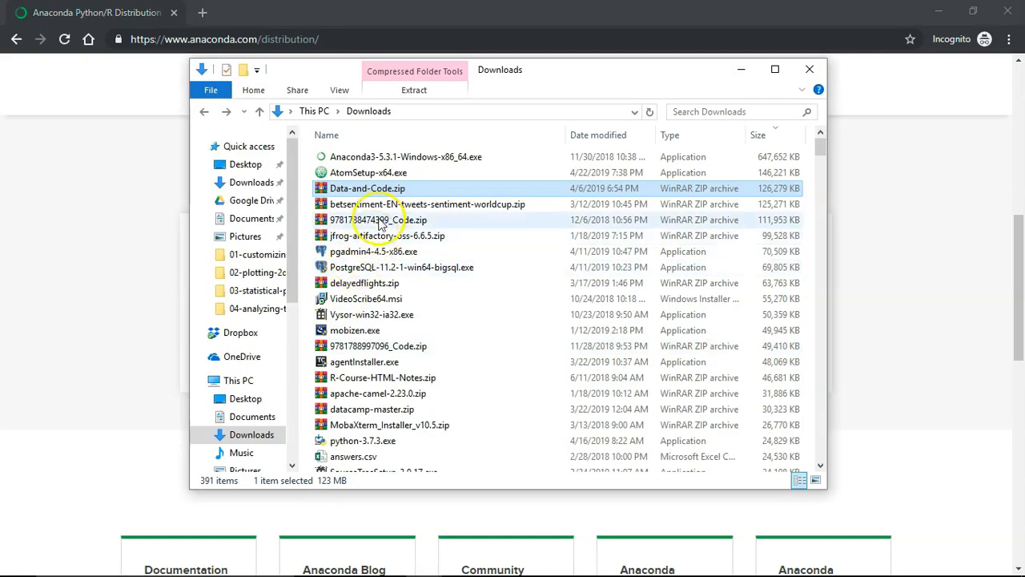
Switch to the Downloads folder in File Explorer and run Anaconda3-5.3.1-Windows-x86_64.exe
left_click_drag(512, 74, 456, 87)
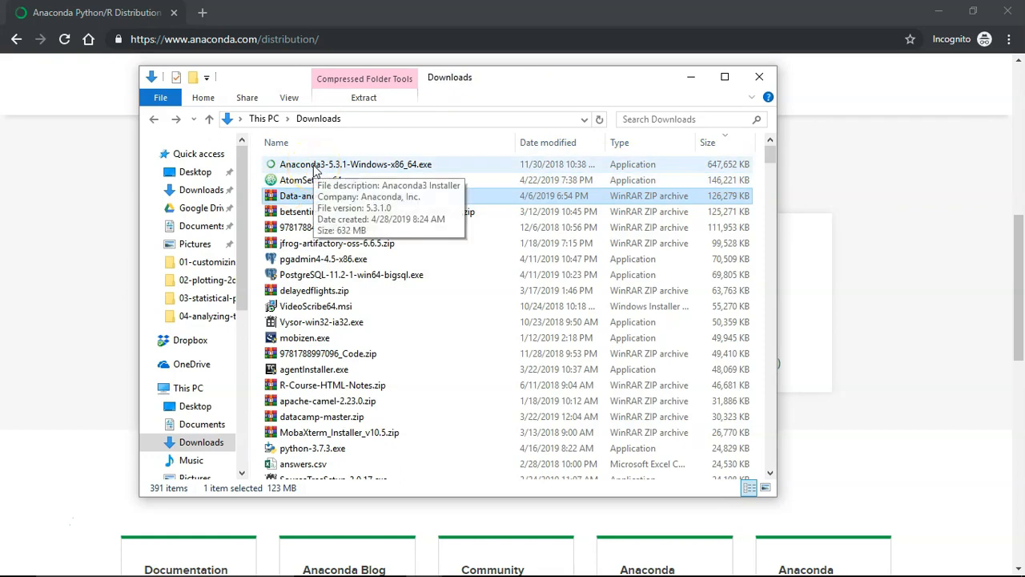
left_click(315, 167)
double_click(315, 166)
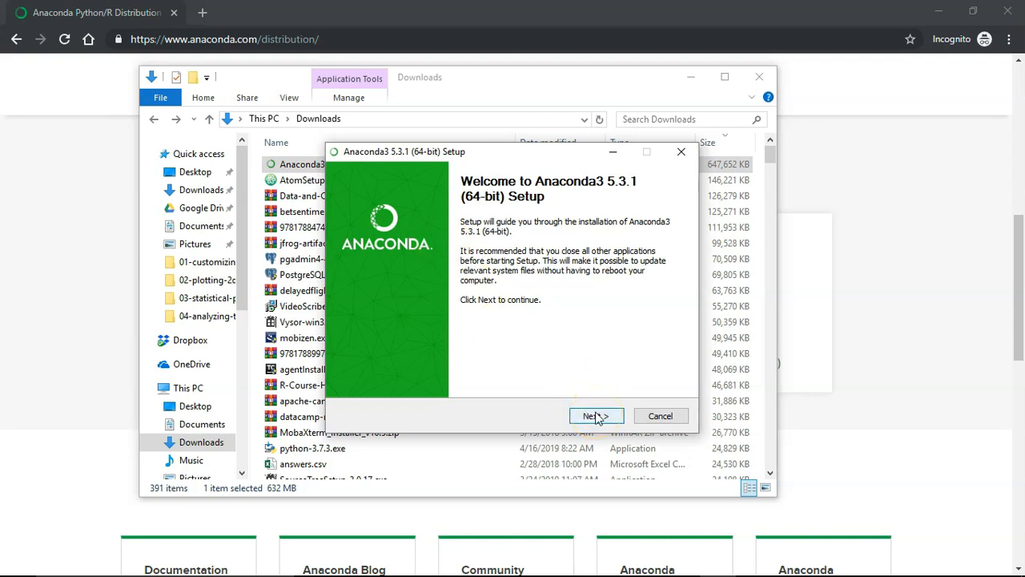
Accept the Anaconda3 license agreement and keep the Just Me installation type
left_click(596, 416)
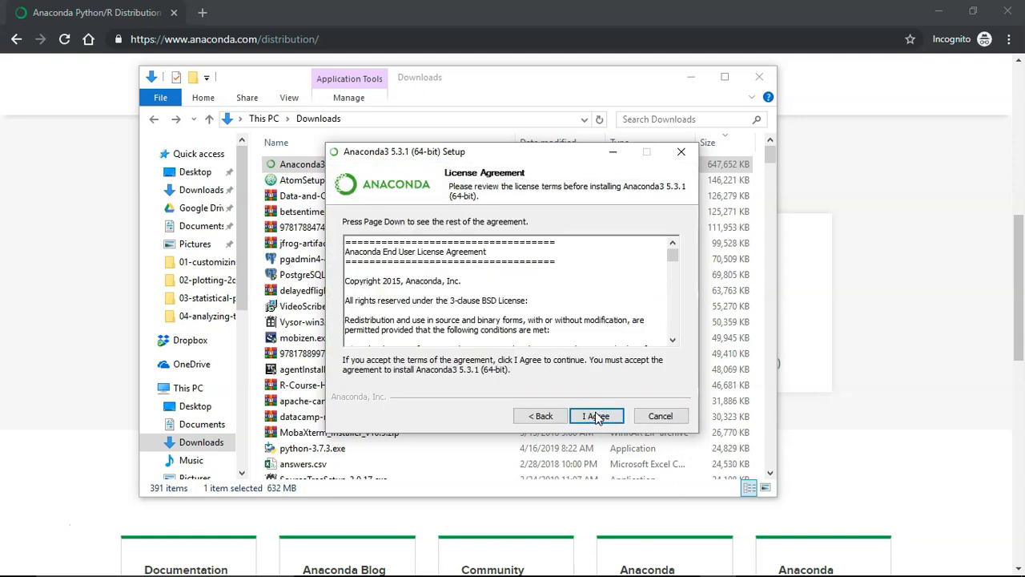
left_click(596, 416)
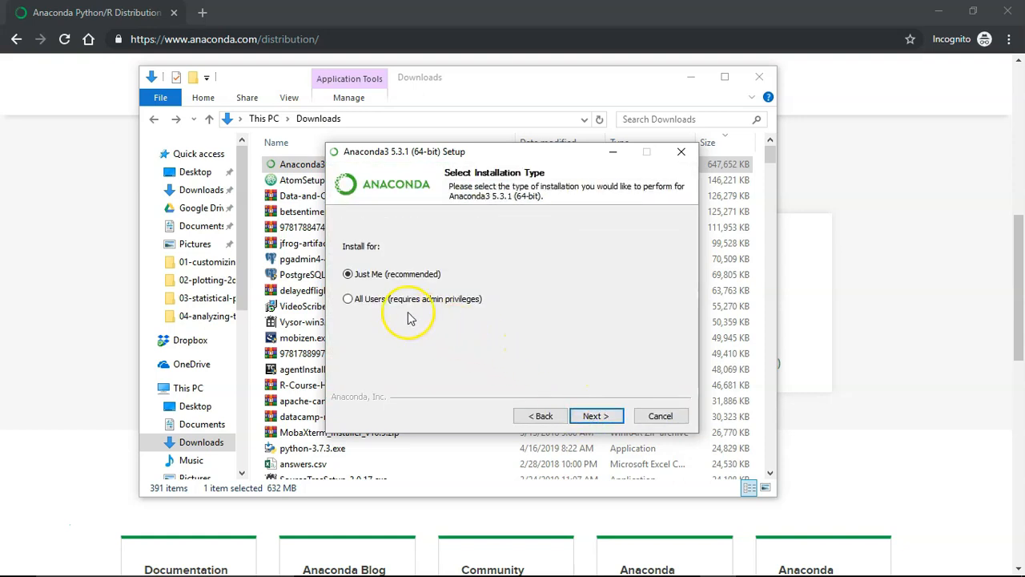
left_click(593, 417)
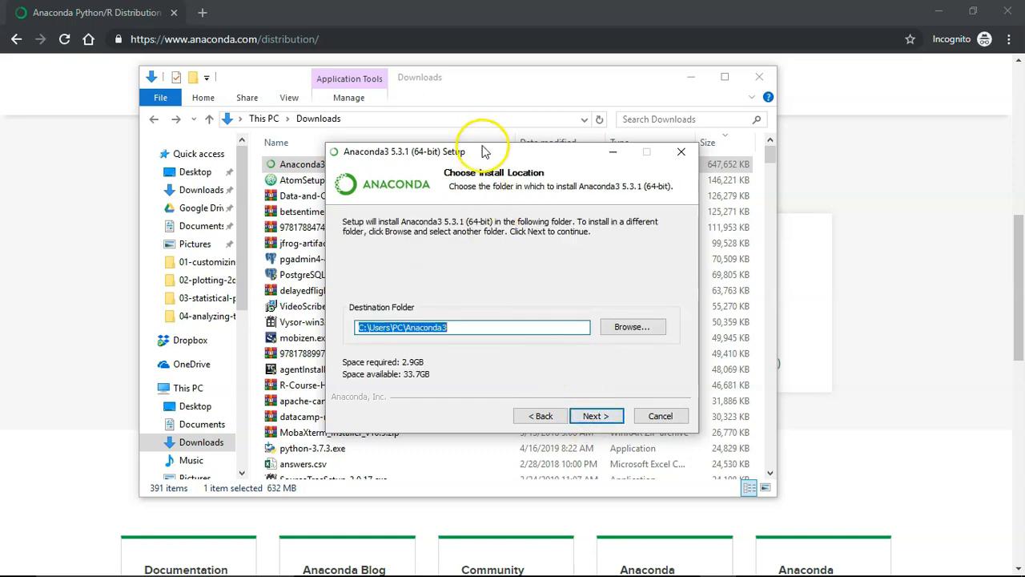
Browse for a different destination folder and expand Local Disk (C:) under This PC
left_click_drag(483, 151, 463, 142)
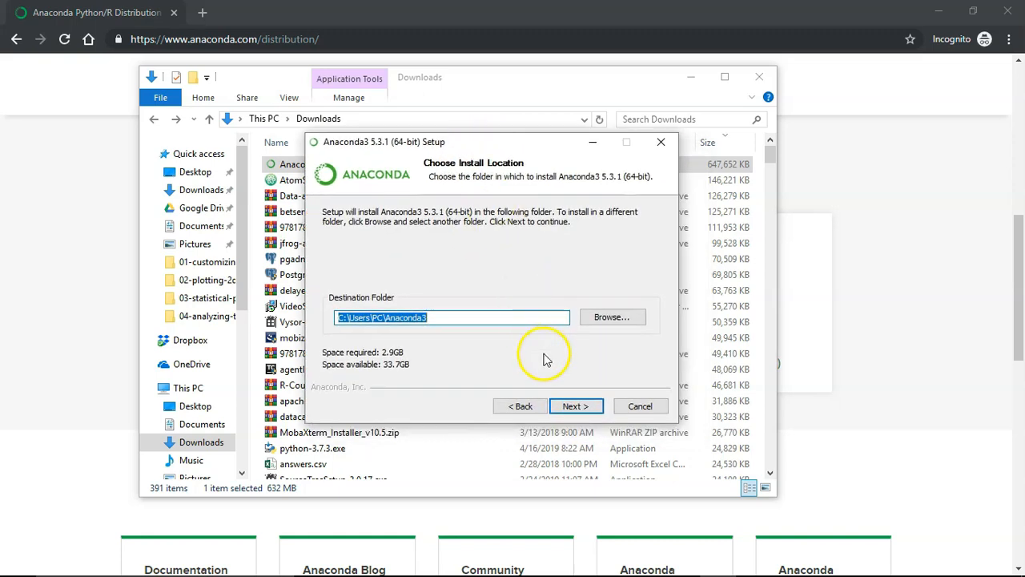
left_click(613, 318)
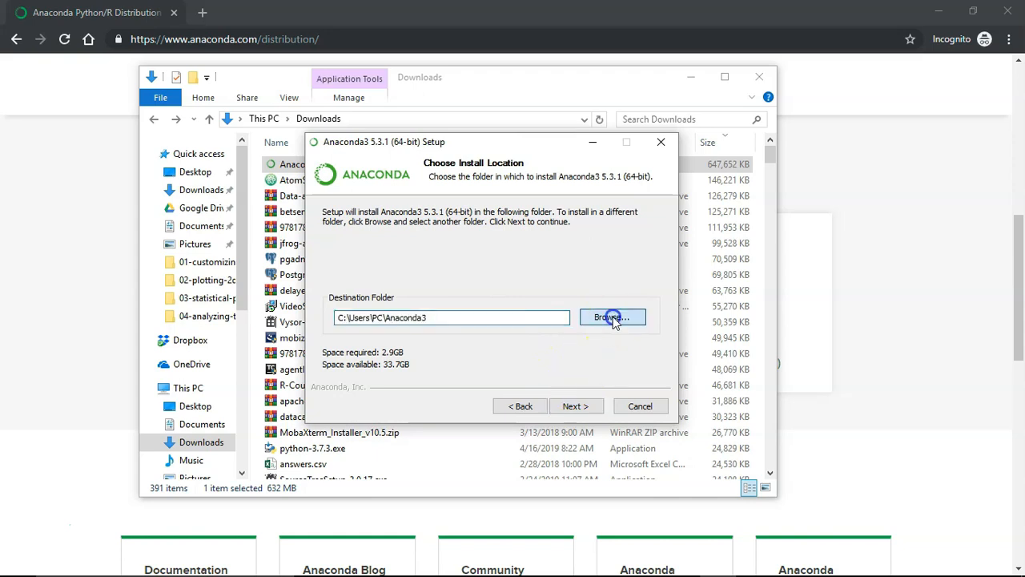
left_click_drag(785, 340, 784, 240)
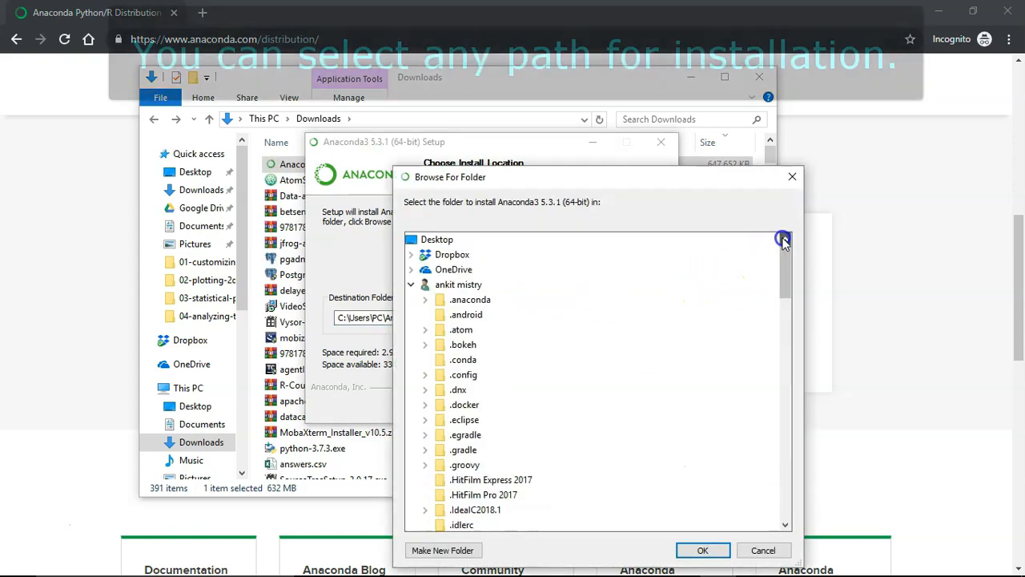
left_click(411, 285)
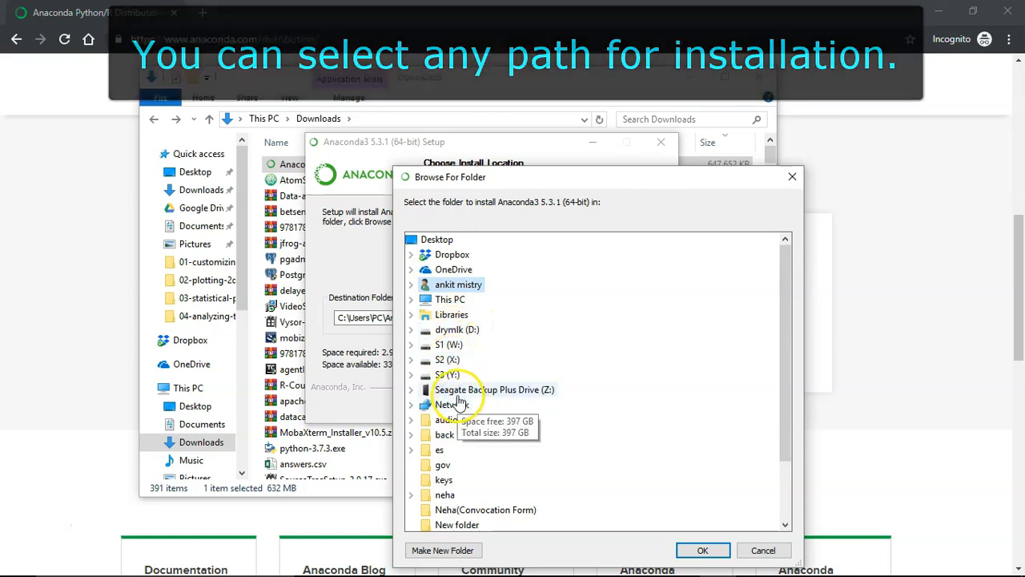
left_click(411, 299)
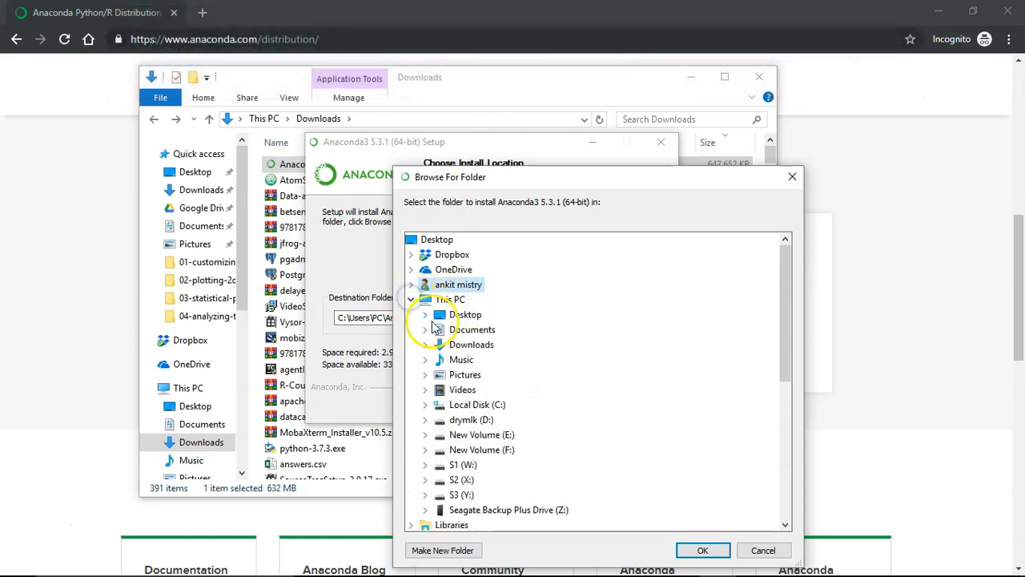
double_click(474, 405)
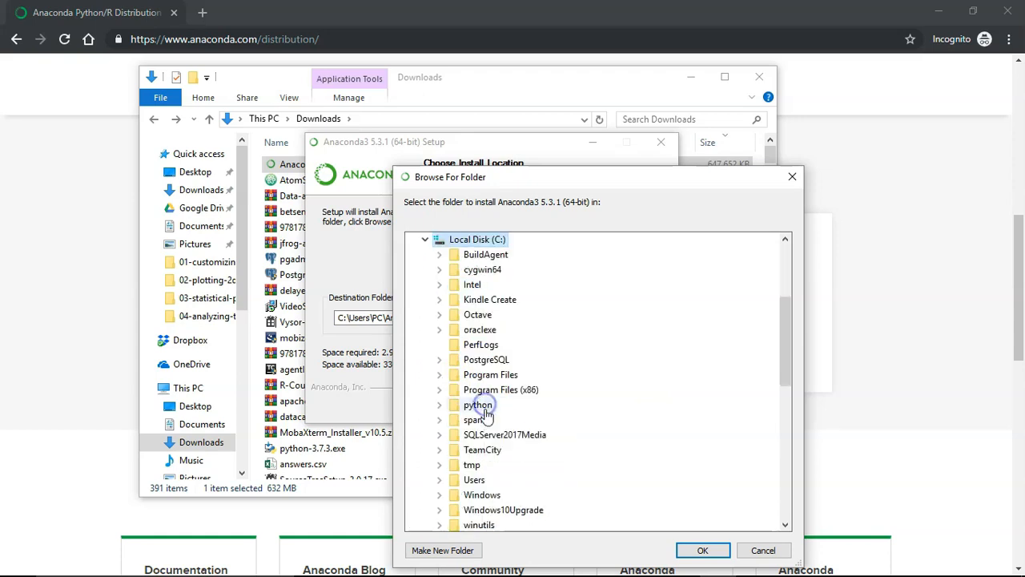
Create a folder named conda on Local Disk (C:) and use it as the installation destination
right_click(492, 239)
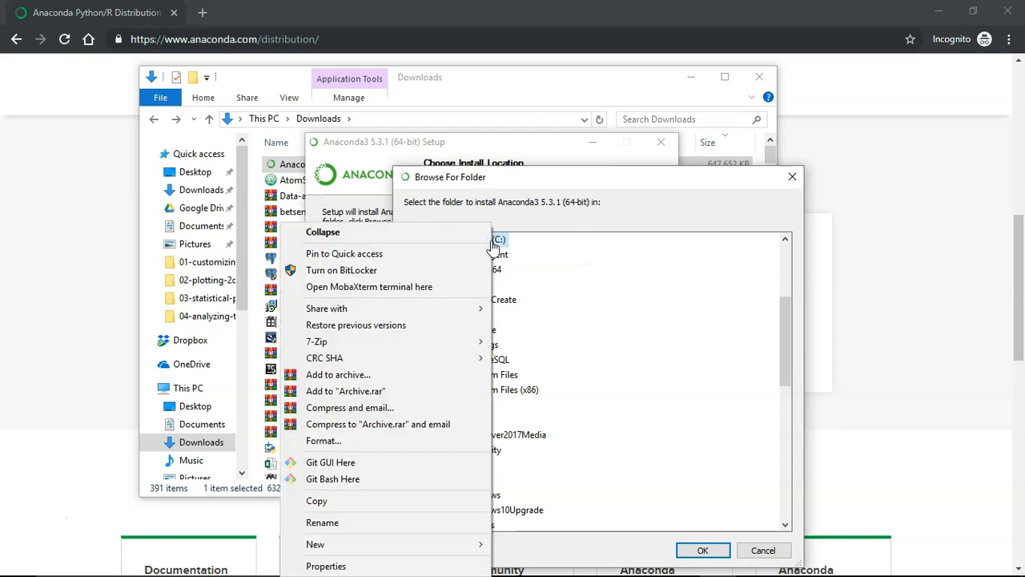
mouse_move(449, 441)
left_click(550, 360)
type("conda")
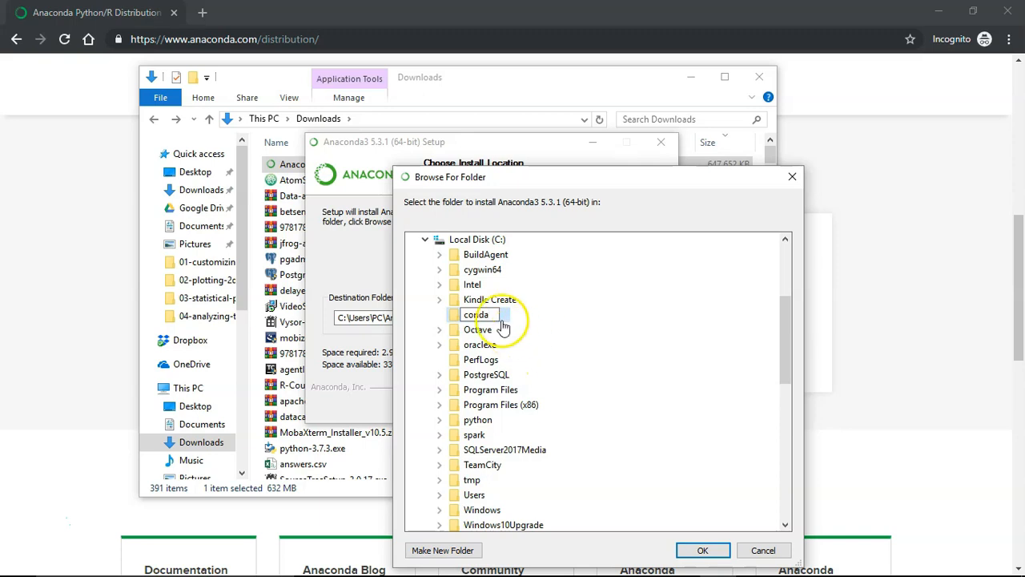
key("Return")
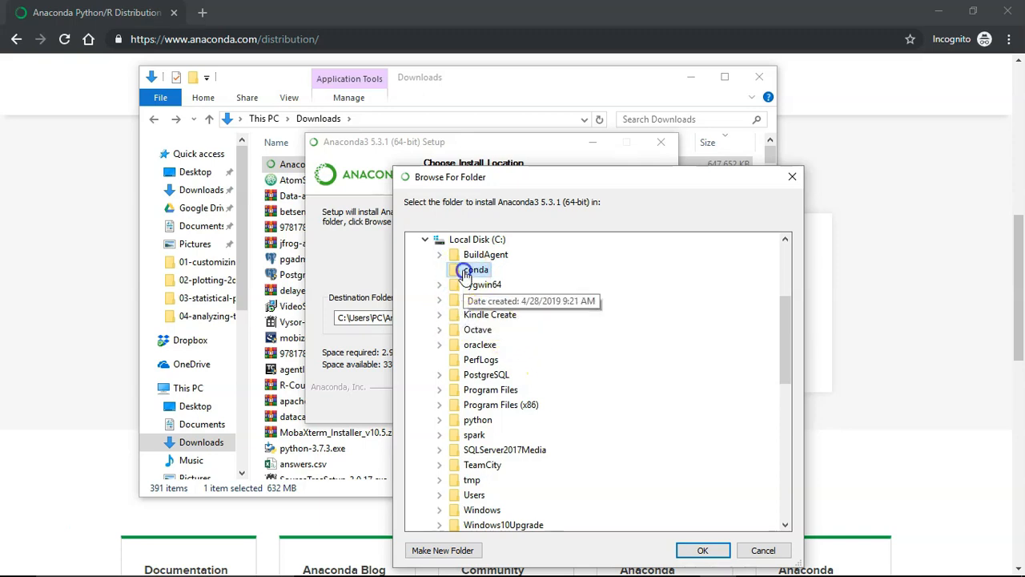
left_click(704, 551)
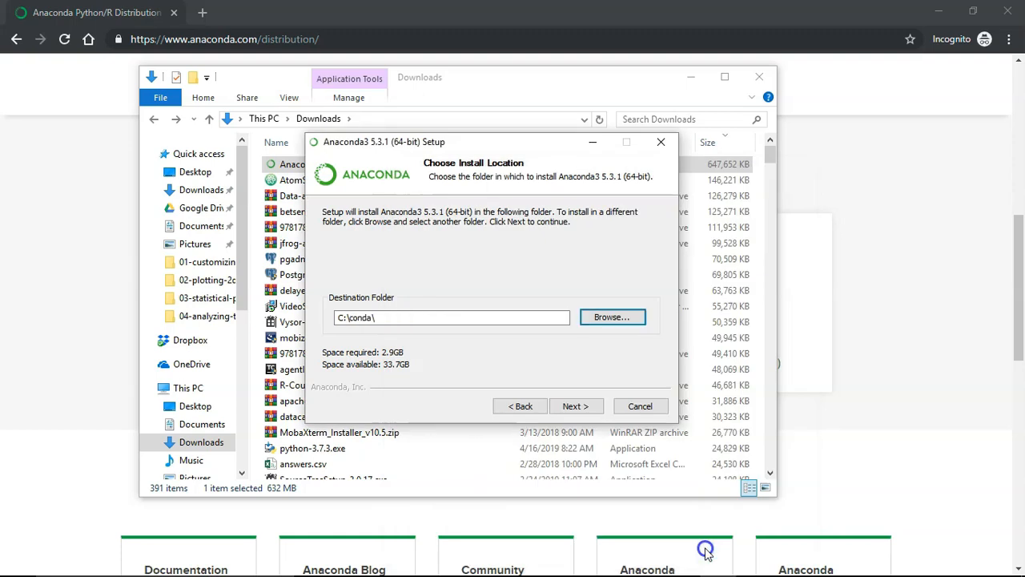
Enable adding Anaconda to the PATH environment variable and start the installation
left_click(577, 406)
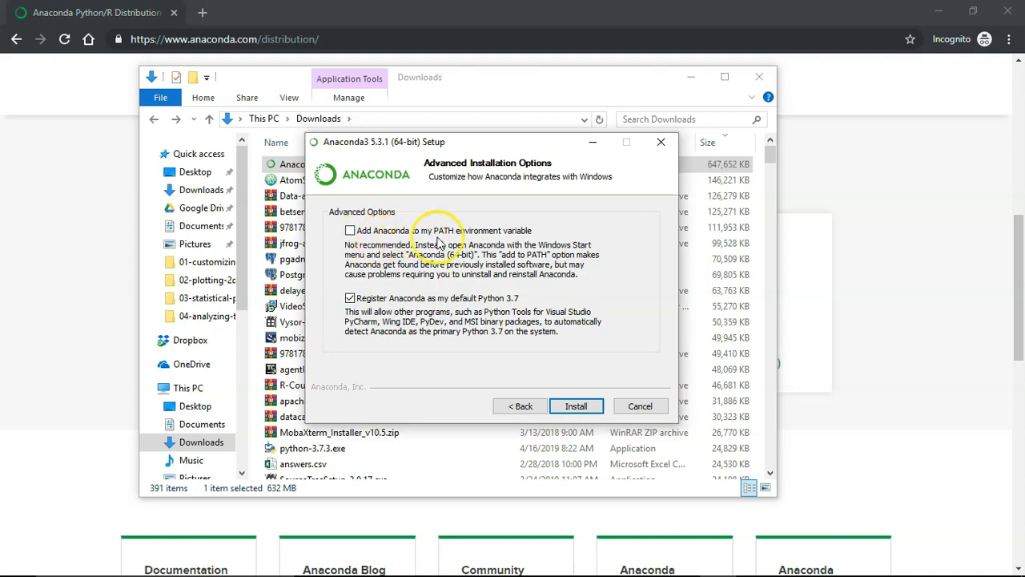
left_click(349, 231)
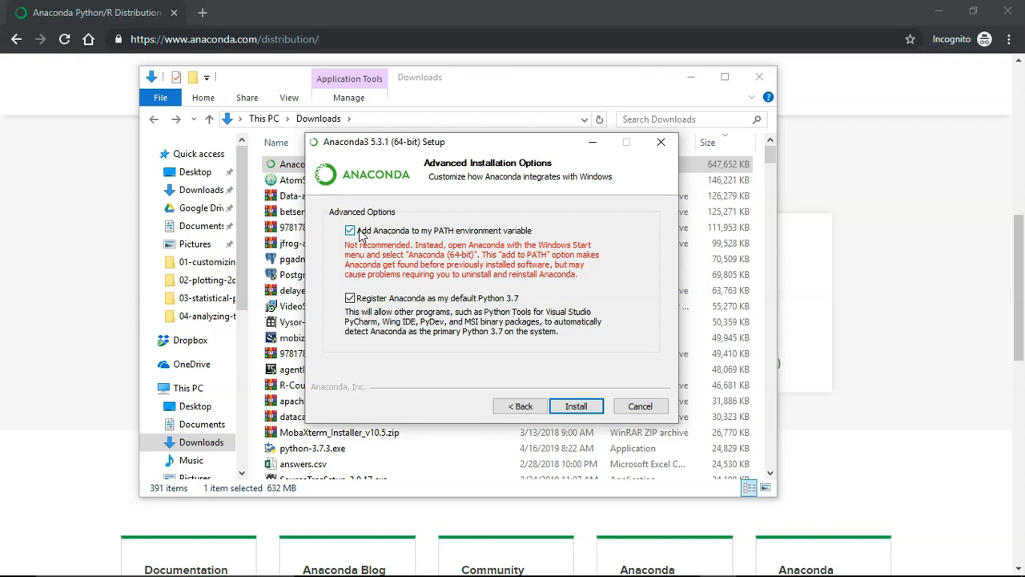
left_click(572, 401)
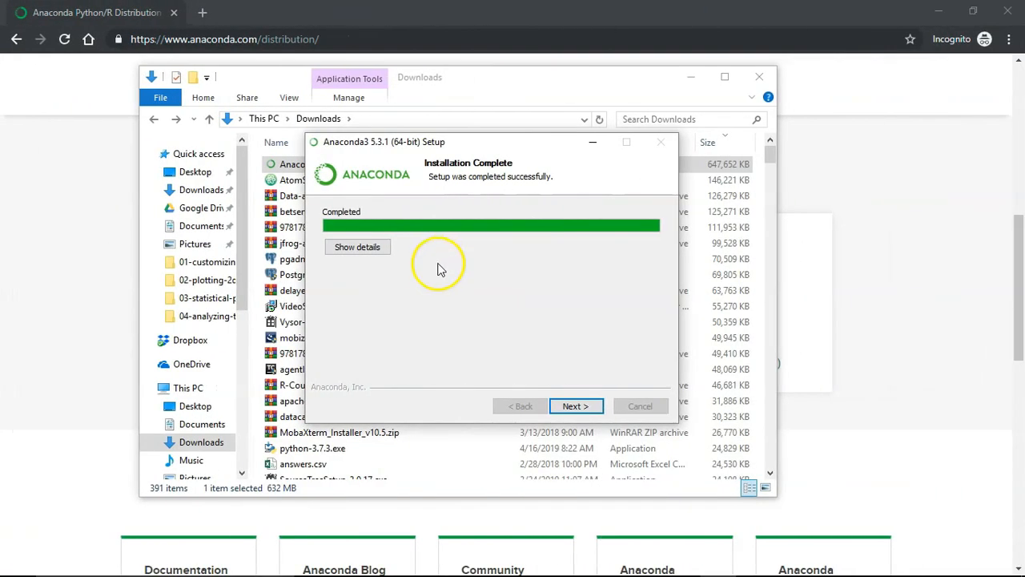
Skip the Visual Studio Code installation and finish the setup with both Learn options turned off
left_click(590, 408)
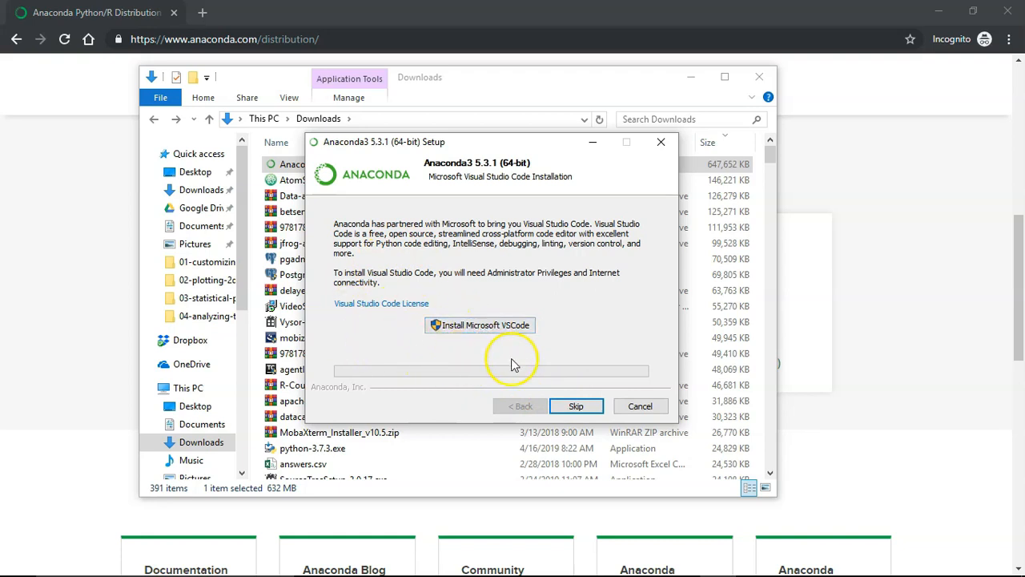
left_click(577, 406)
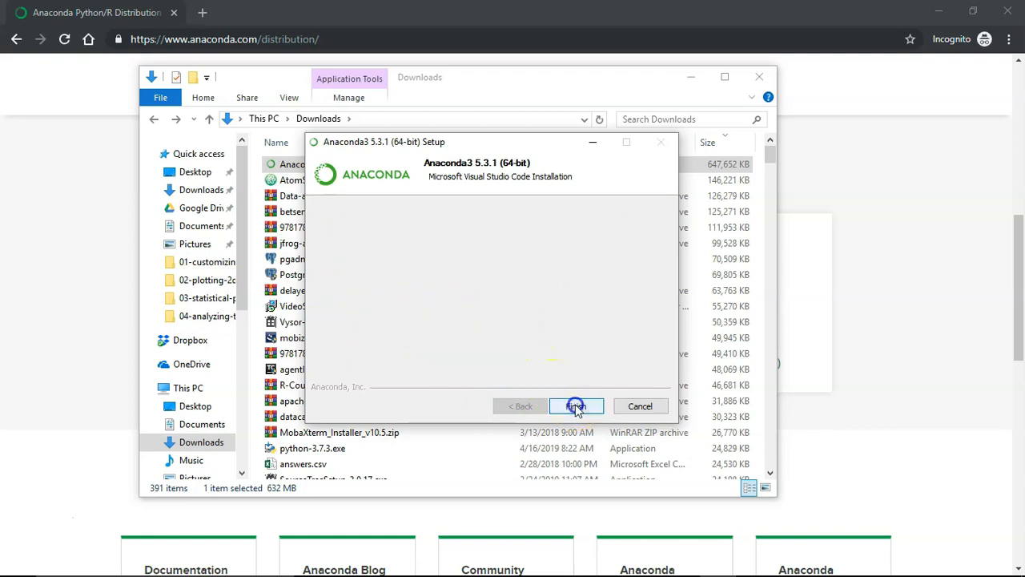
left_click(446, 270)
left_click(447, 293)
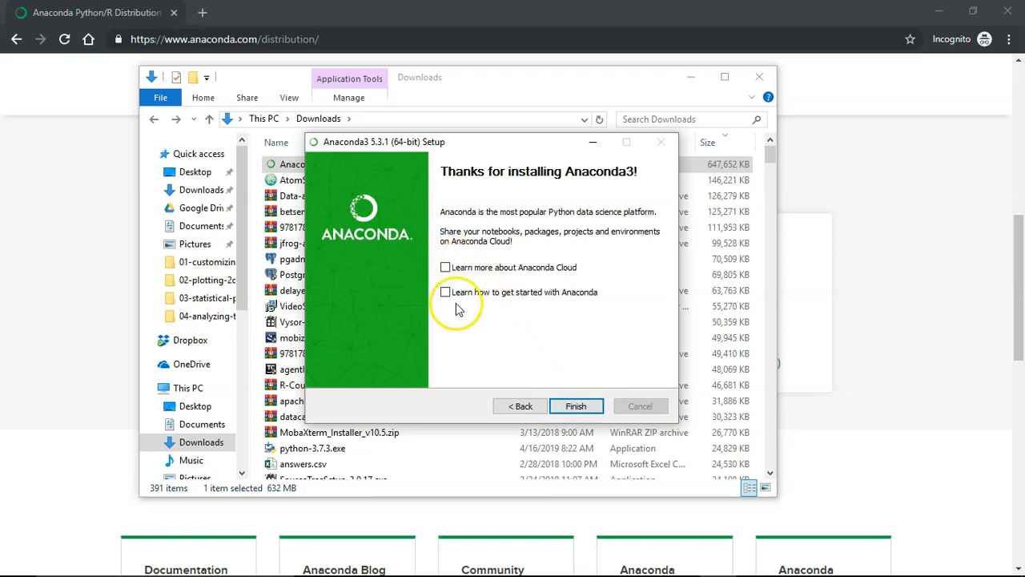
left_click(576, 406)
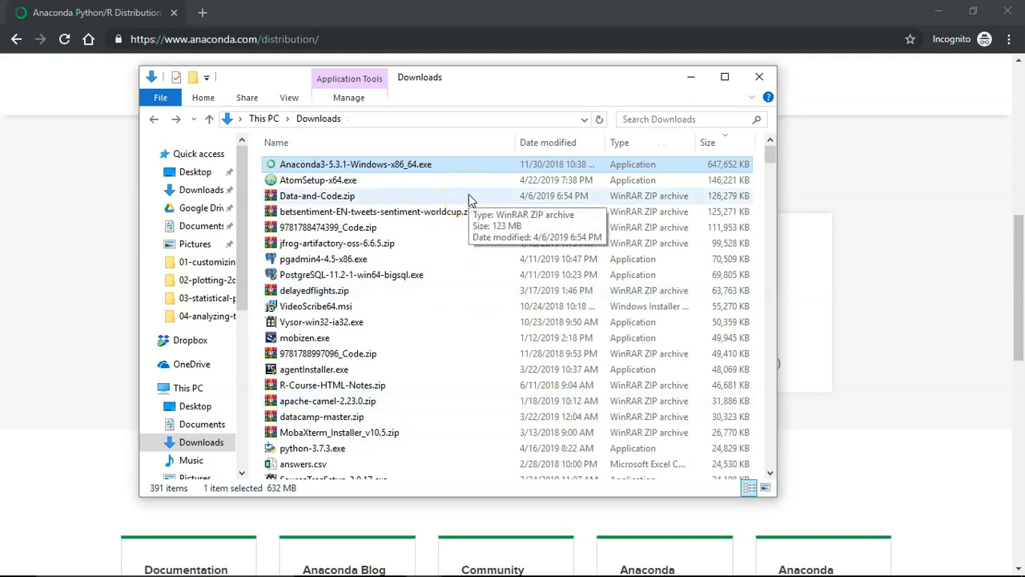
left_click(449, 83)
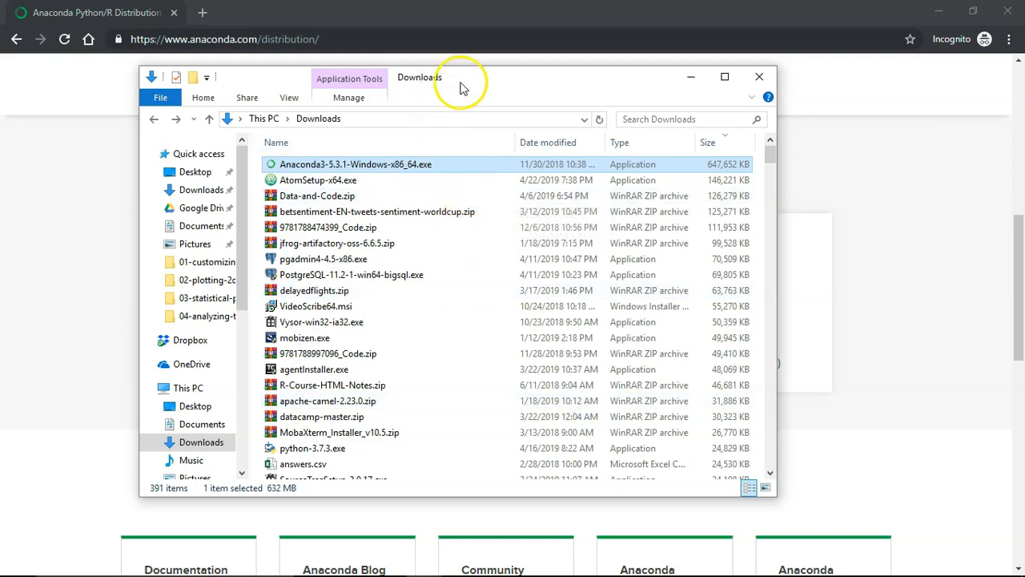